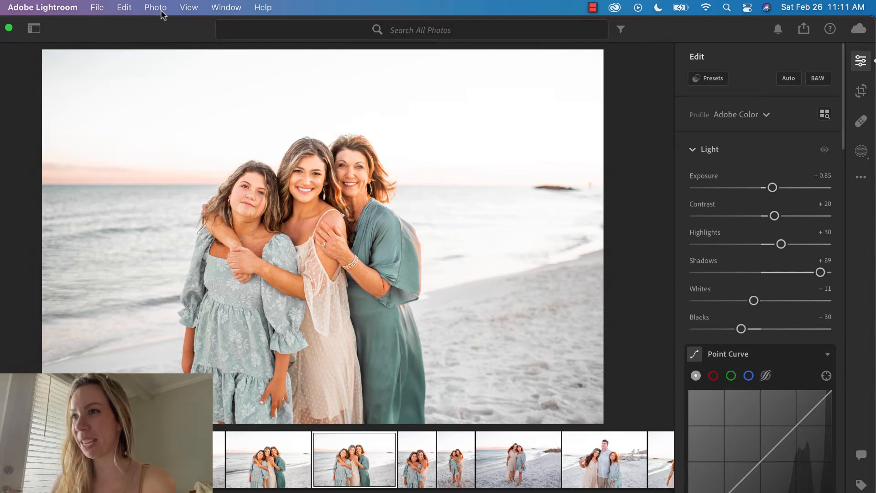
# Reset the selected beach portrait to its original state and raise its exposure to about +2.06.
pyautogui.click(157, 8)
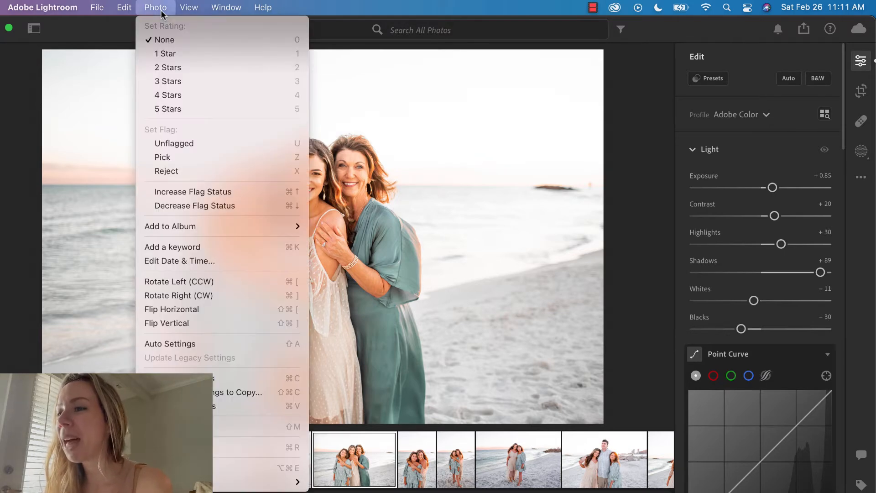
pyautogui.click(237, 447)
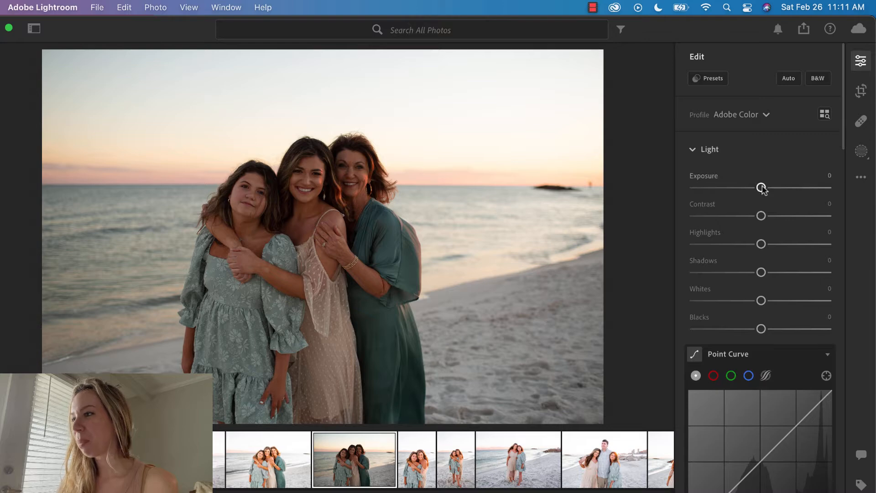
pyautogui.moveTo(762, 188); pyautogui.dragTo(789, 189)
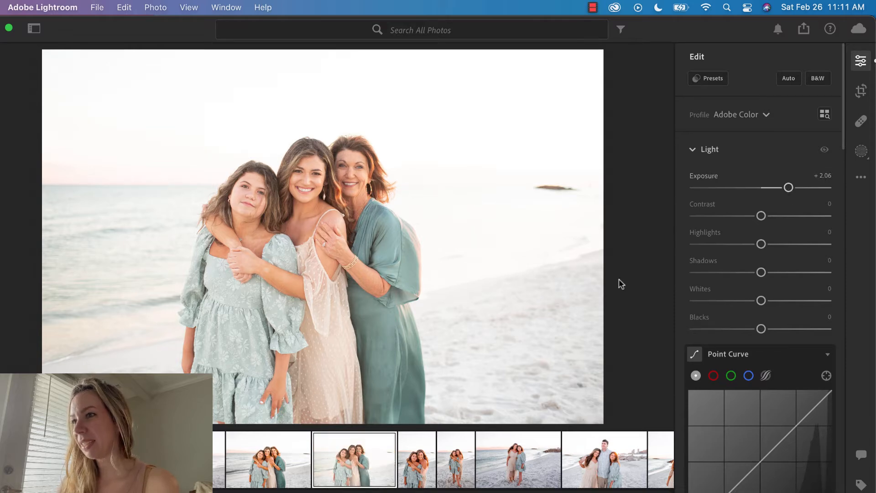
# Compare the exposure-only portrait with the fully edited photo before it in the filmstrip.
pyautogui.click(294, 462)
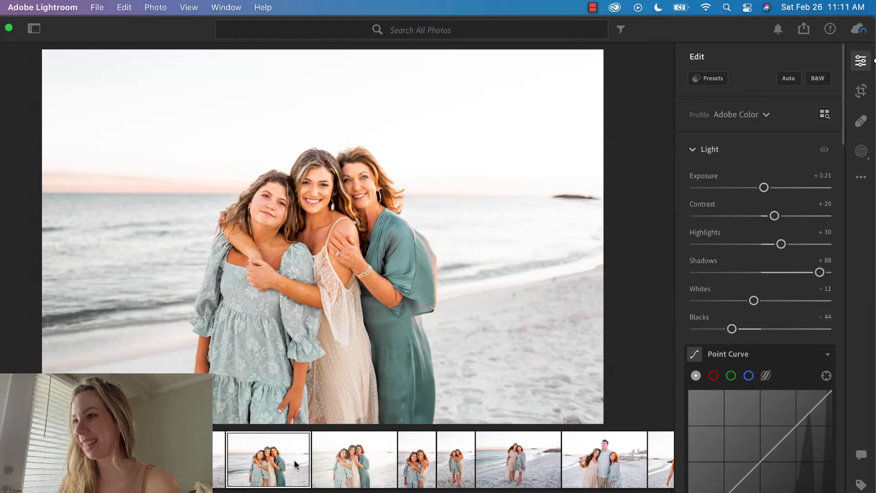
pyautogui.click(339, 468)
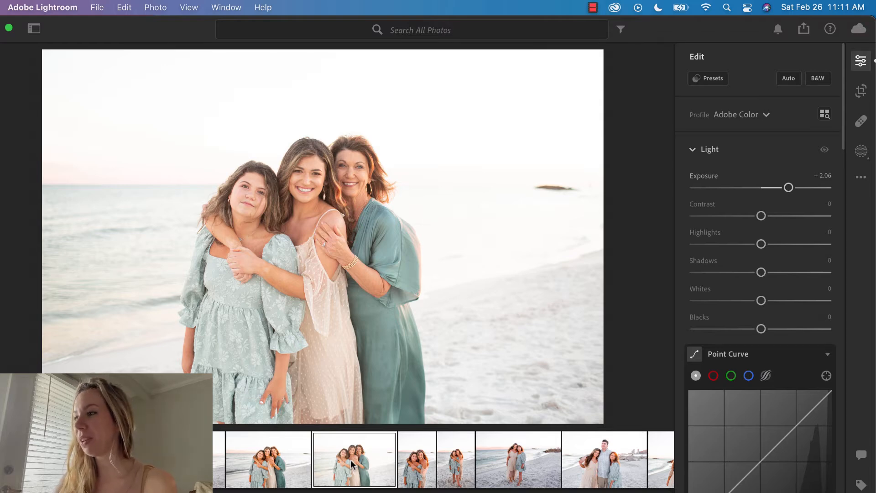
pyautogui.click(284, 457)
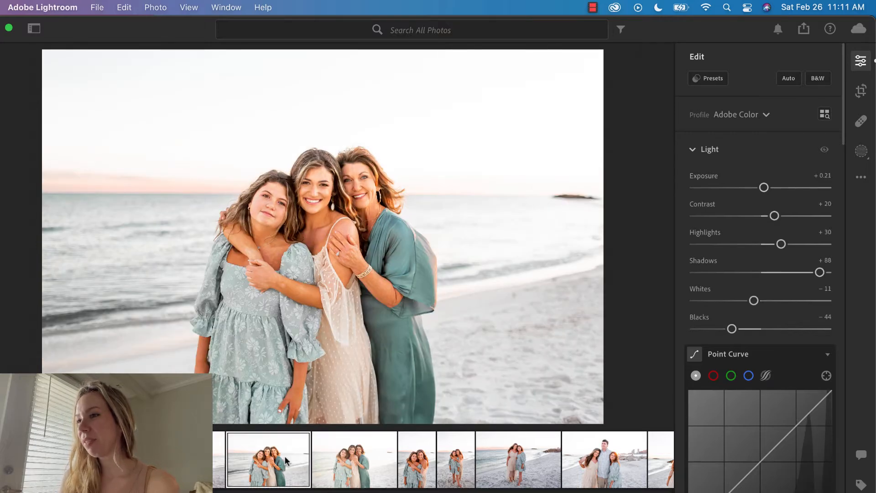
pyautogui.click(356, 458)
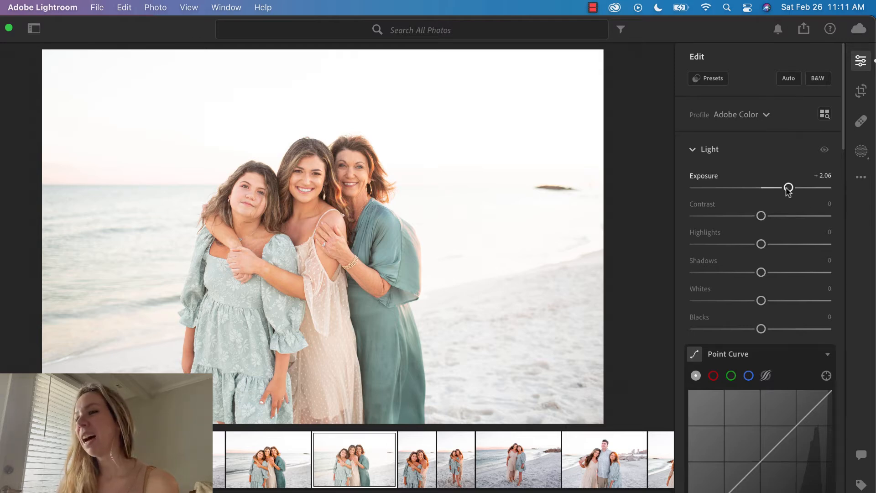
# Fine-tune the portrait's exposure to +2.03, increase its contrast, and raise its vibrance to +32.
pyautogui.moveTo(788, 188); pyautogui.dragTo(788, 189)
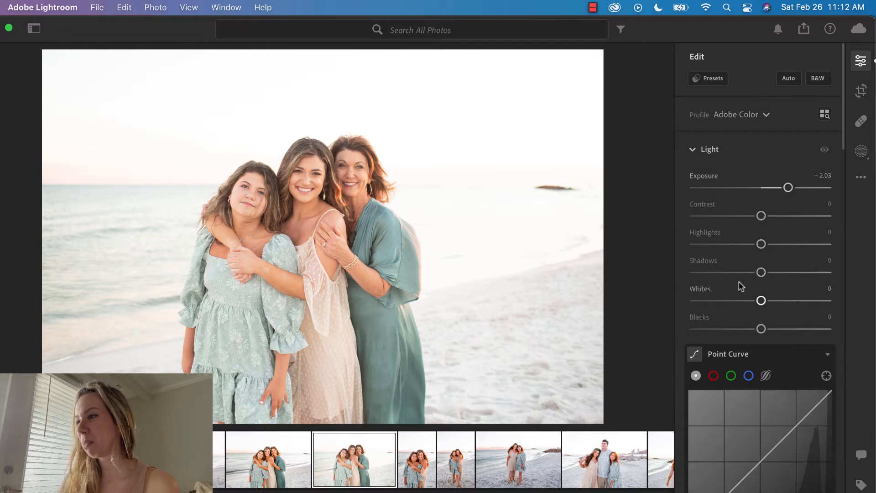
pyautogui.moveTo(762, 217); pyautogui.dragTo(783, 218)
pyautogui.scroll(-1, 784, 219)
pyautogui.scroll(-10, 784, 219)
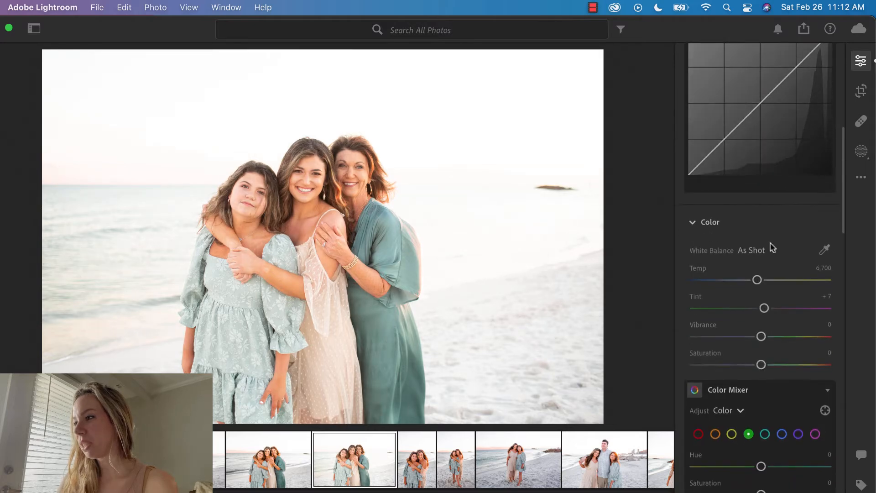
pyautogui.moveTo(761, 337); pyautogui.dragTo(782, 336)
# Compare the brightened, more vibrant portrait with the edited photo before it once more.
pyautogui.click(283, 445)
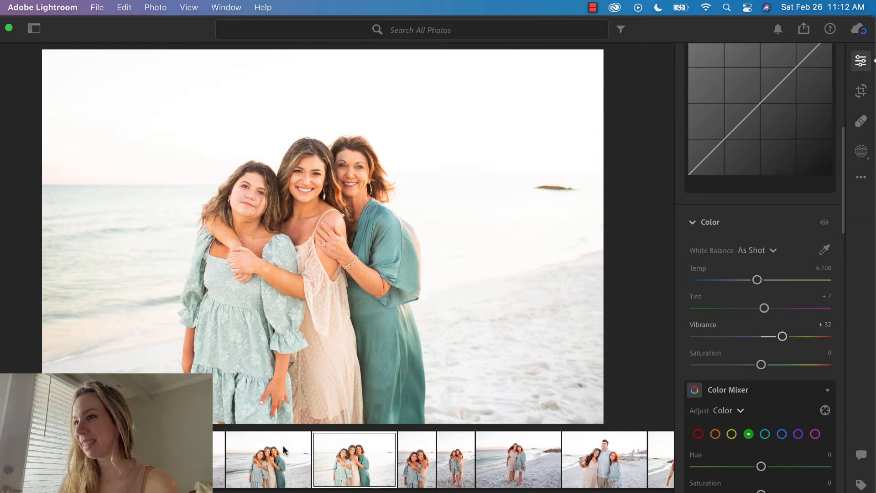
pyautogui.click(337, 452)
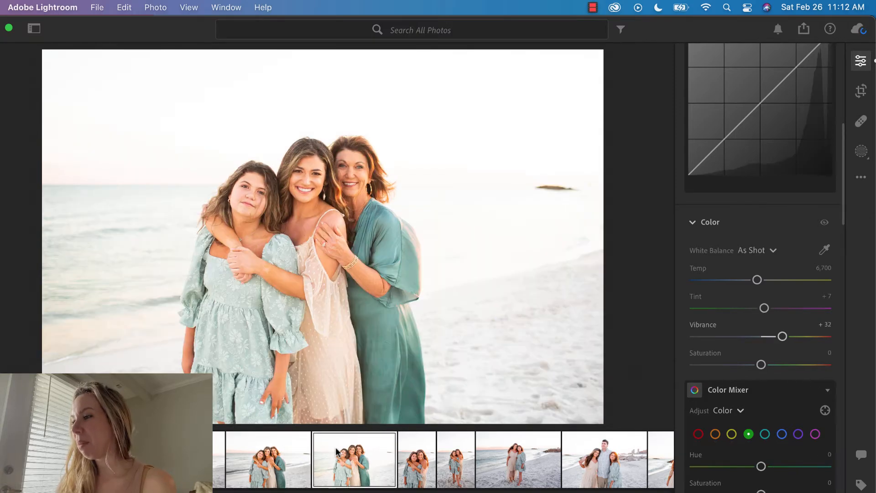
# Select the edited photo just before the brightened portrait and reset all its edits to original.
pyautogui.click(269, 458)
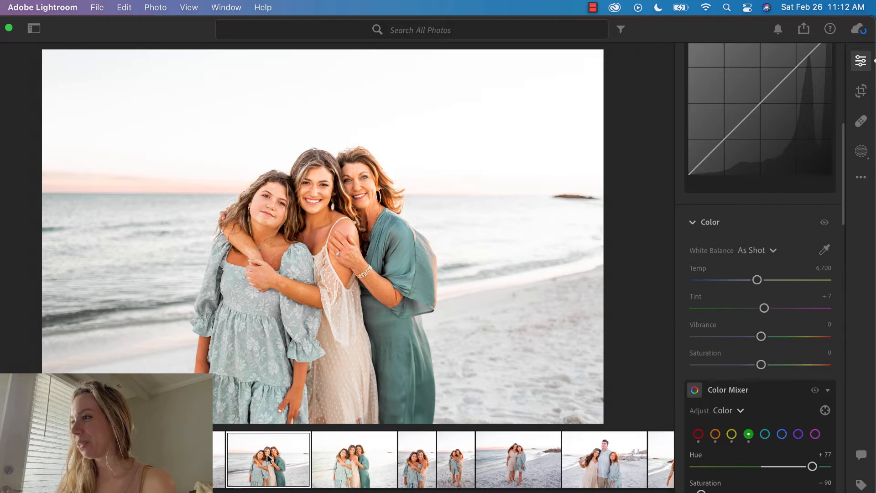
pyautogui.scroll(10, 766, 396)
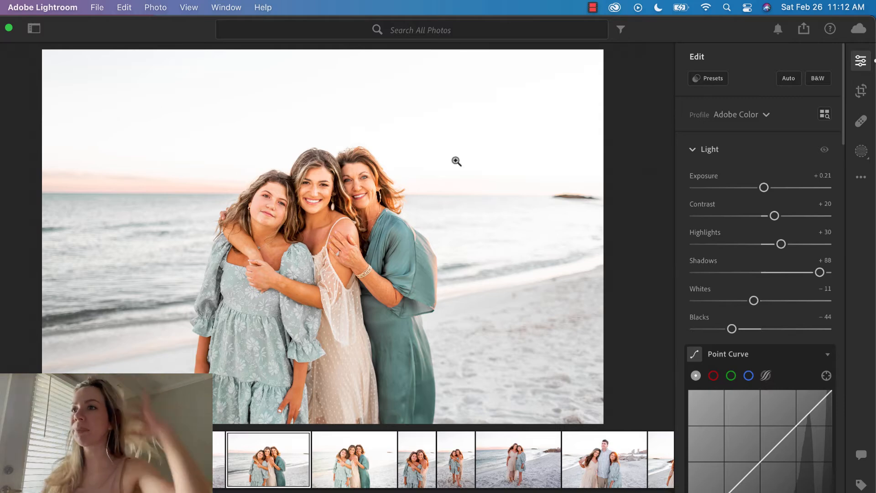
pyautogui.click(161, 8)
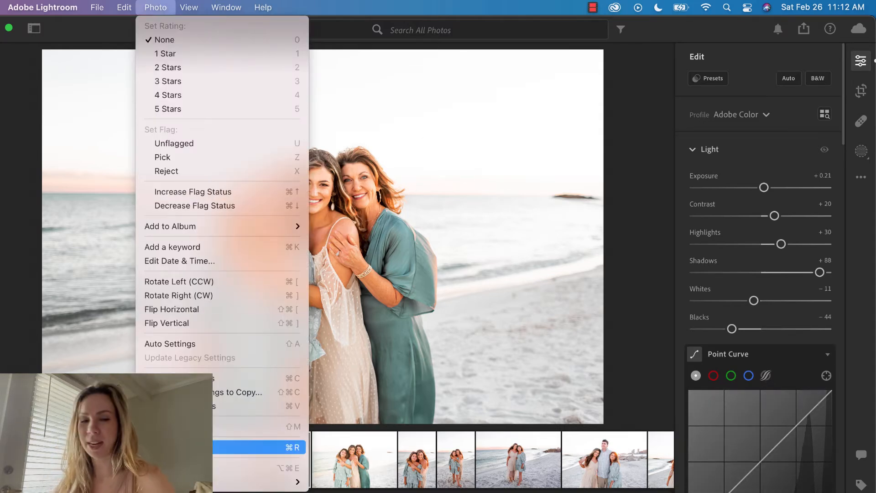
pyautogui.click(182, 447)
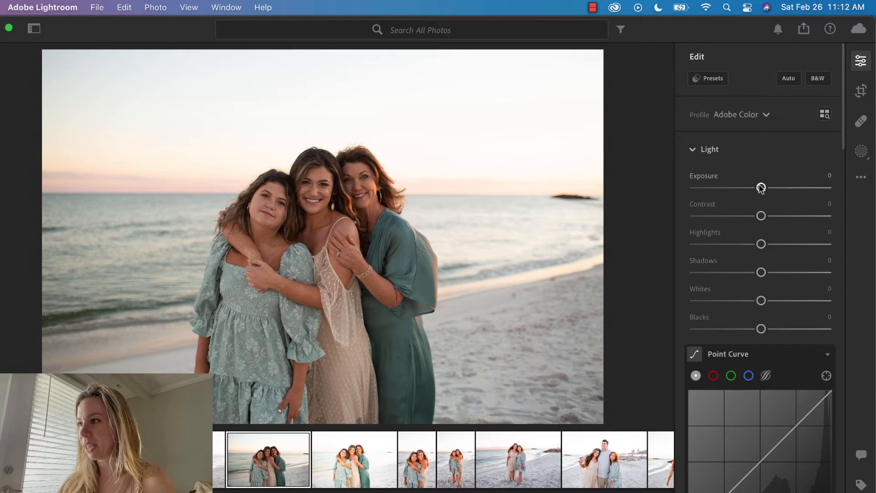
# Set the photo's exposure to +0.22, contrast to +20, highlights to +30 and shadows to +89.
pyautogui.moveTo(762, 188); pyautogui.dragTo(765, 188)
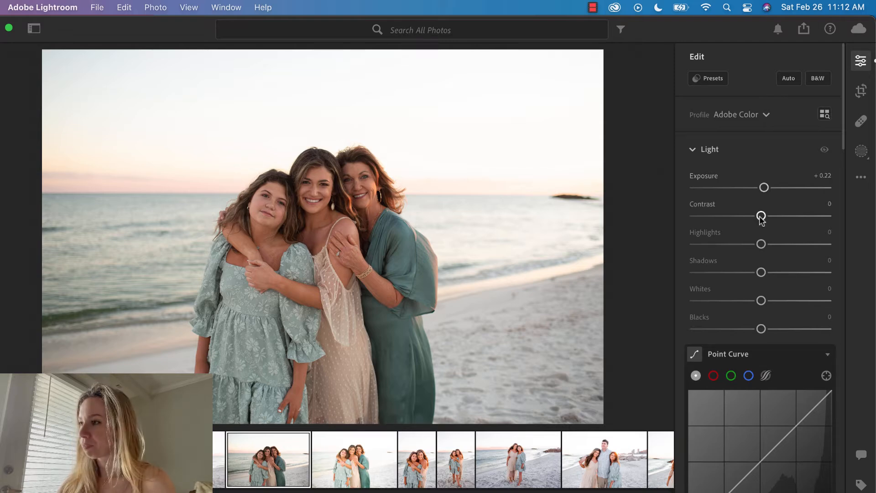
pyautogui.moveTo(761, 215); pyautogui.dragTo(775, 218)
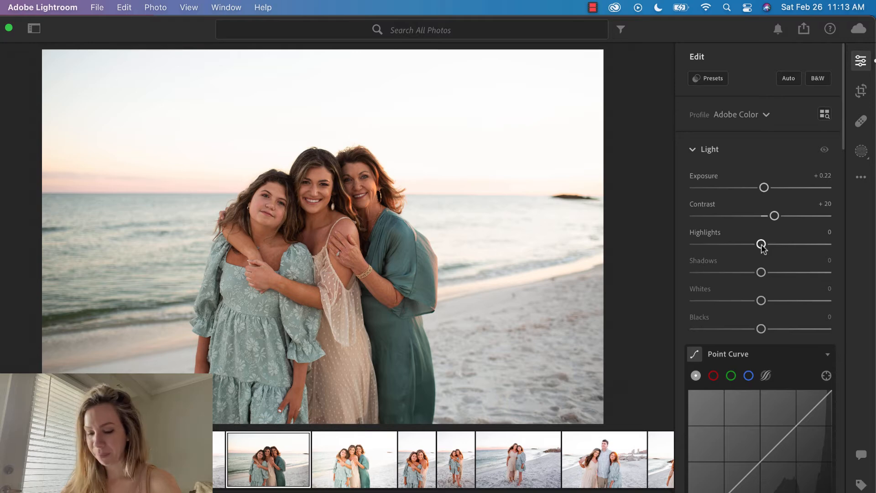
pyautogui.moveTo(762, 245); pyautogui.dragTo(820, 274)
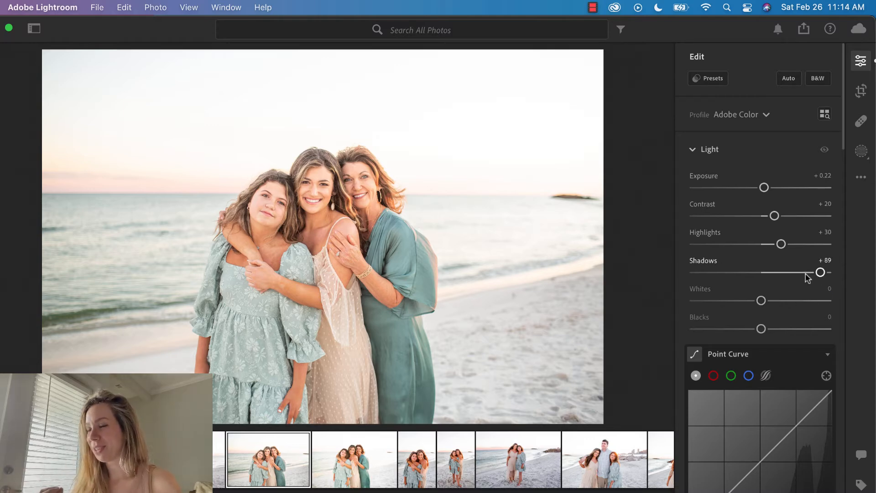
pyautogui.press('XF86AudioRaiseVolume')
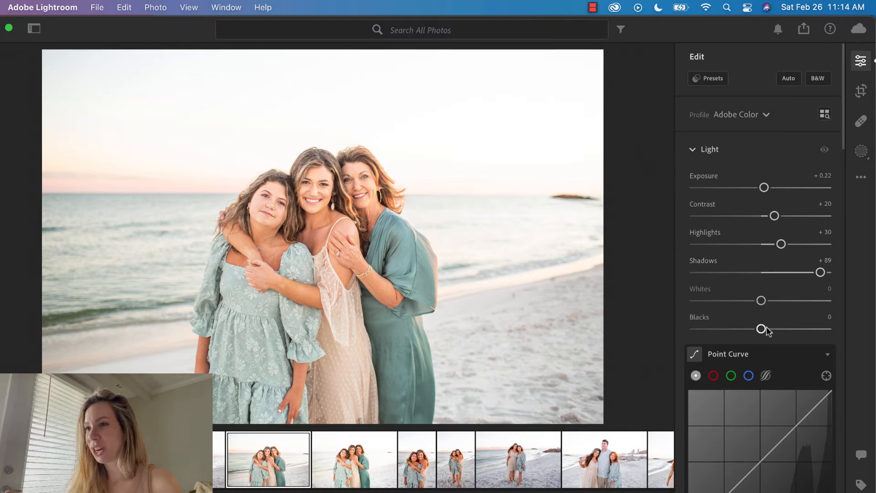
# Lower the photo's blacks to -44 and its whites to -10, keeping the shadows at +89.
pyautogui.moveTo(761, 329); pyautogui.dragTo(742, 332)
pyautogui.moveTo(742, 337); pyautogui.dragTo(740, 337)
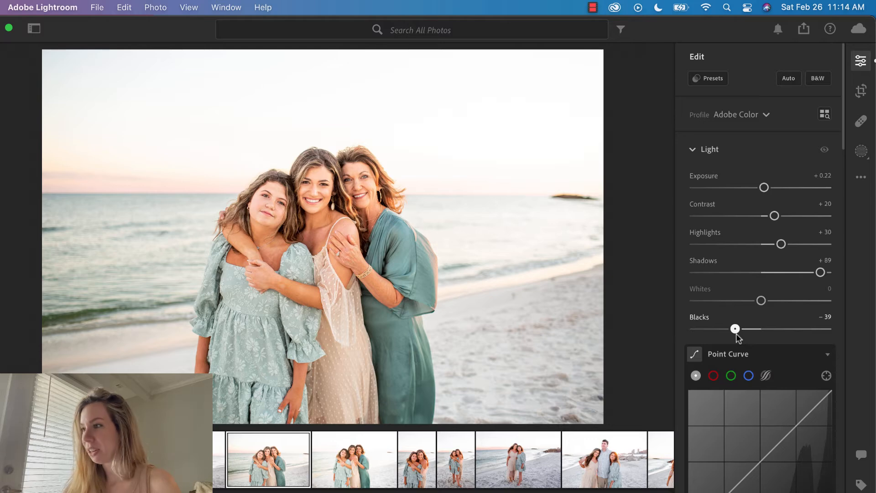
pyautogui.moveTo(737, 334); pyautogui.dragTo(734, 335)
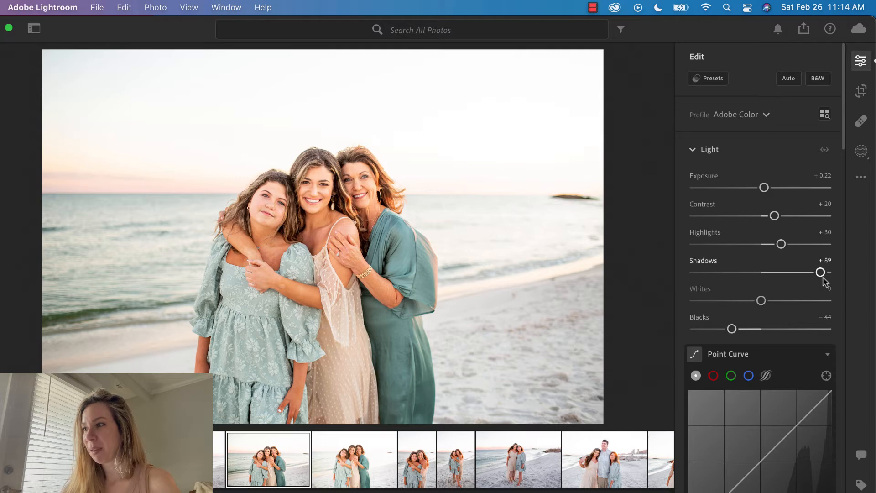
pyautogui.moveTo(821, 274)
pyautogui.mouseDown()
pyautogui.moveTo(766, 283)
pyautogui.moveTo(819, 282)
pyautogui.mouseUp()
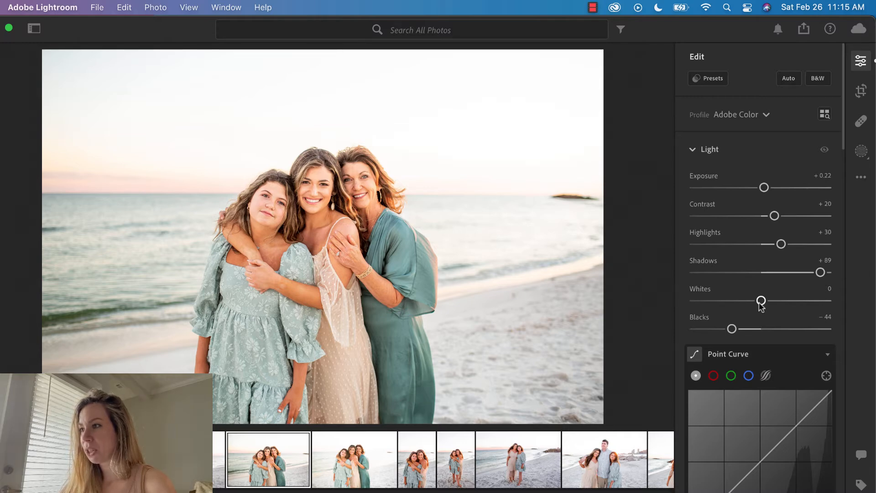
pyautogui.moveTo(761, 301); pyautogui.dragTo(753, 307)
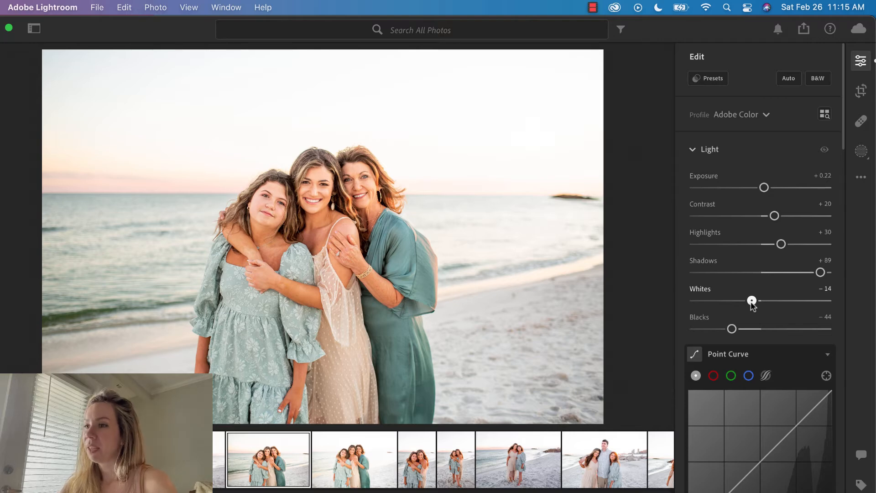
pyautogui.moveTo(751, 303); pyautogui.dragTo(755, 303)
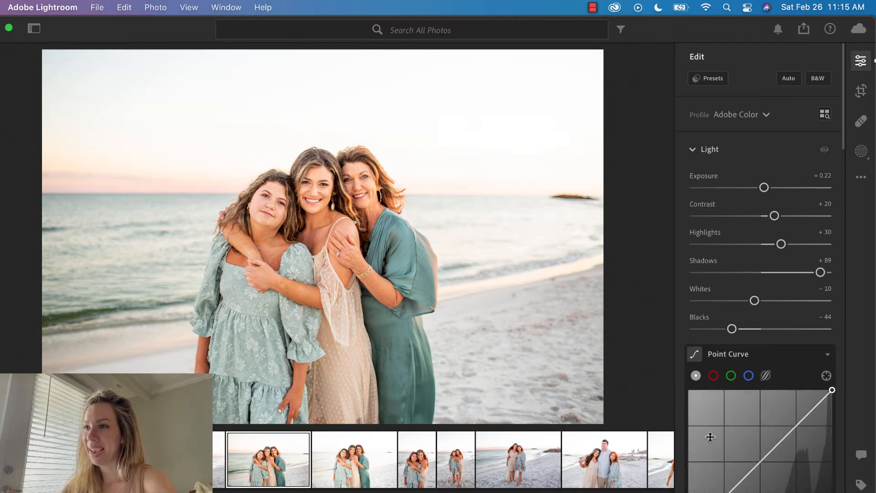
# Compare the photo's light adjustments with the original using the before/after view.
pyautogui.press('\\')
pyautogui.press('\\')
pyautogui.press('\\')
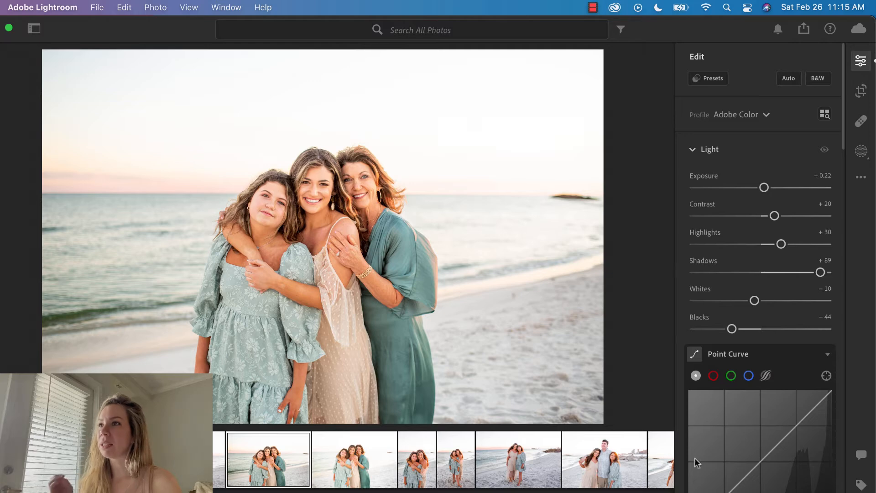
# In the Color Mixer, set the reds to saturation +24 and luminance about +11, and the oranges to saturation +25.
pyautogui.scroll(-5, 753, 328)
pyautogui.scroll(-7, 790, 329)
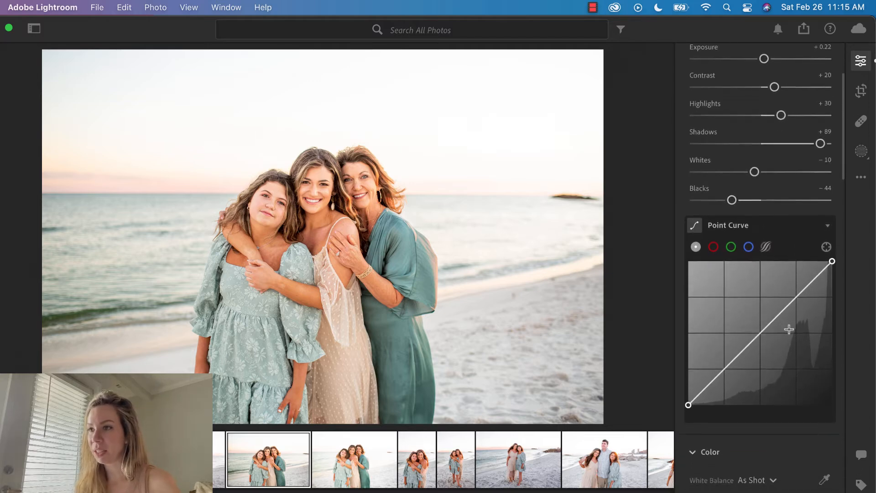
pyautogui.scroll(-7, 791, 333)
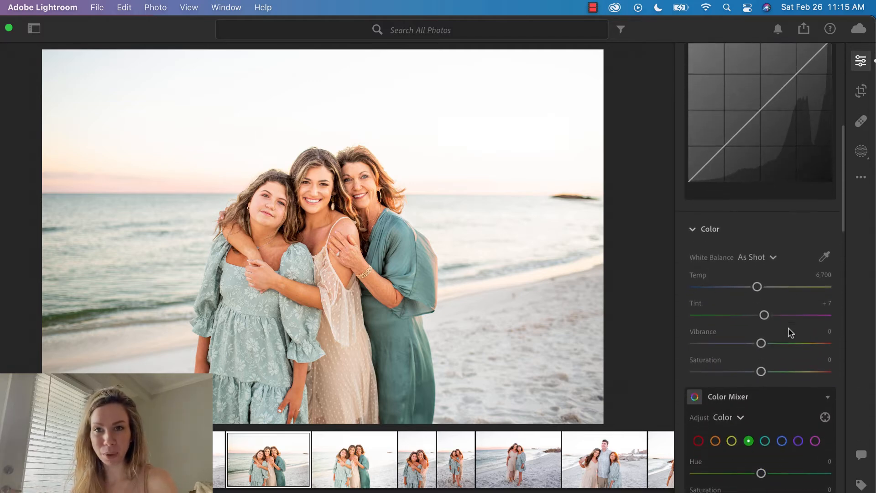
pyautogui.scroll(-3, 791, 333)
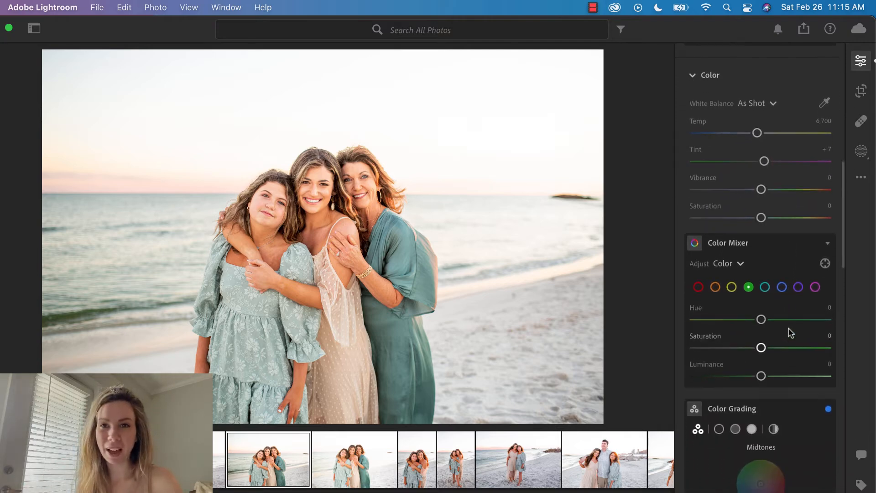
pyautogui.click(698, 284)
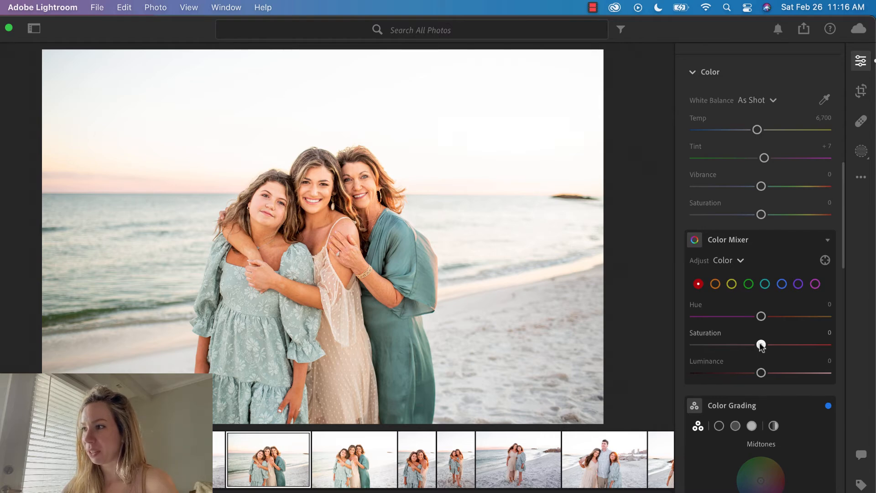
pyautogui.moveTo(762, 345)
pyautogui.mouseDown()
pyautogui.moveTo(799, 343)
pyautogui.moveTo(777, 345)
pyautogui.mouseUp()
pyautogui.moveTo(762, 373)
pyautogui.mouseDown()
pyautogui.moveTo(802, 369)
pyautogui.moveTo(769, 374)
pyautogui.mouseUp()
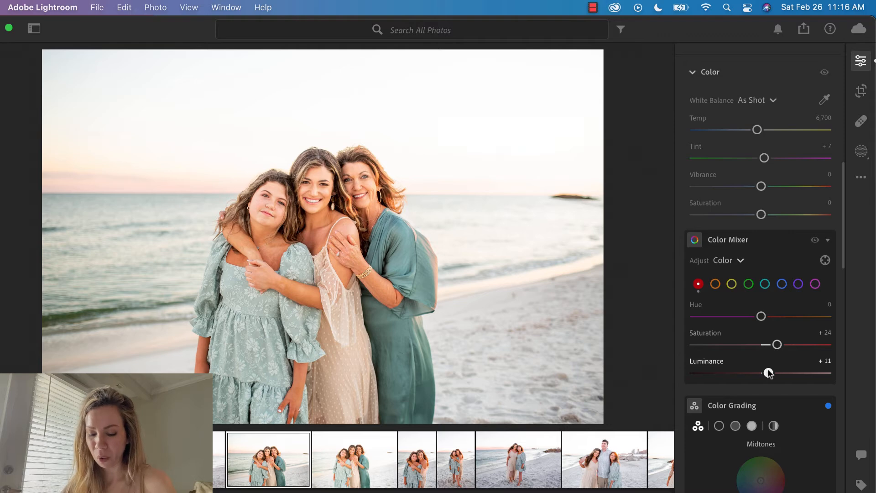
pyautogui.click(716, 284)
pyautogui.moveTo(763, 343); pyautogui.dragTo(762, 372)
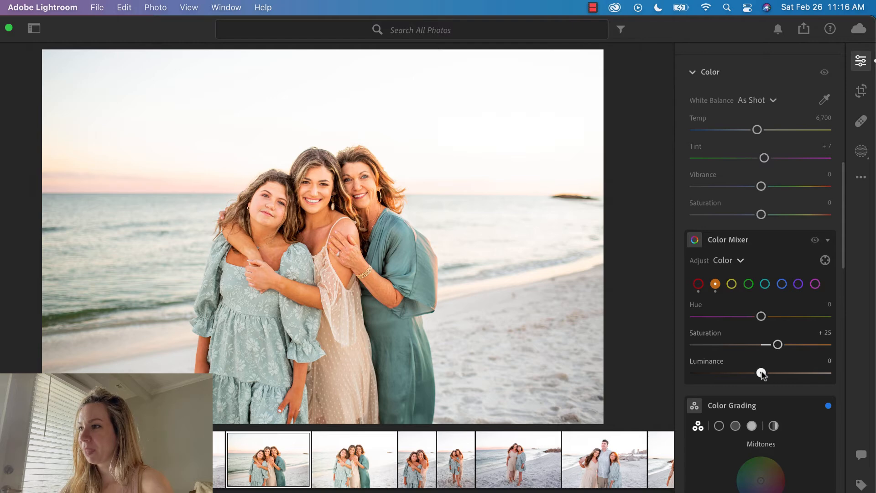
# In the Color Mixer, set the yellows to saturation -80 and luminance about +40.
pyautogui.click(732, 284)
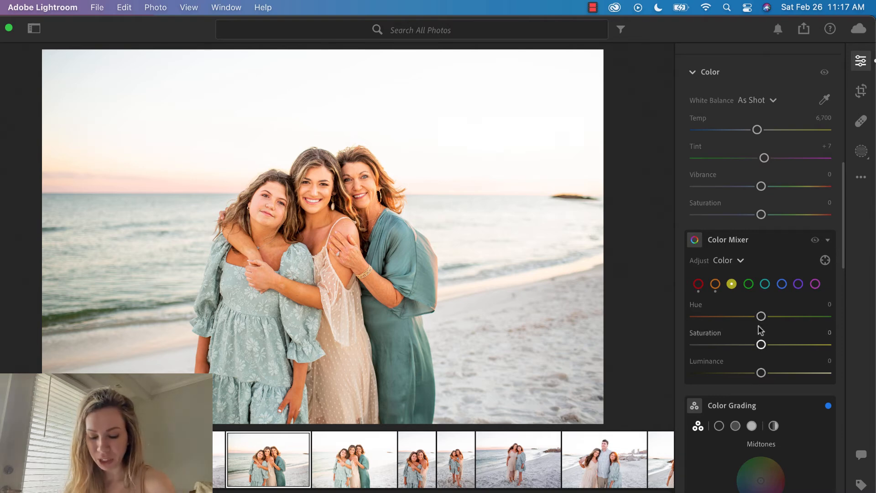
pyautogui.moveTo(761, 345); pyautogui.dragTo(711, 348)
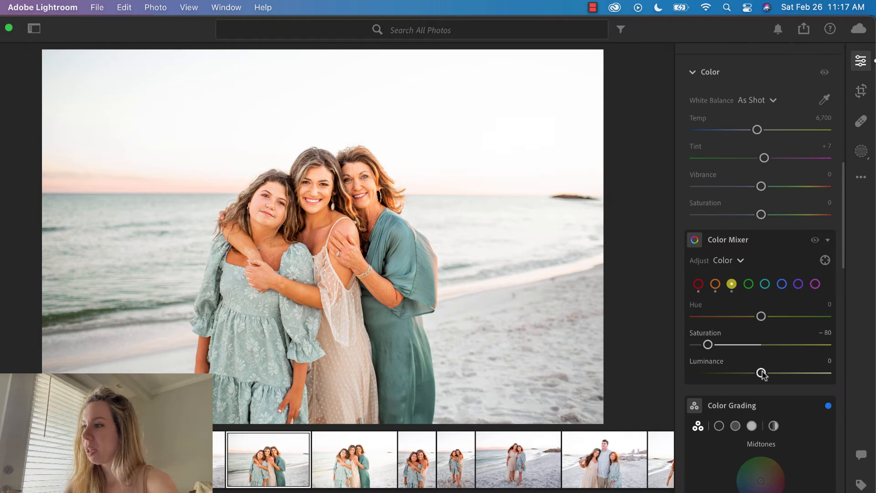
pyautogui.moveTo(762, 374); pyautogui.dragTo(771, 375)
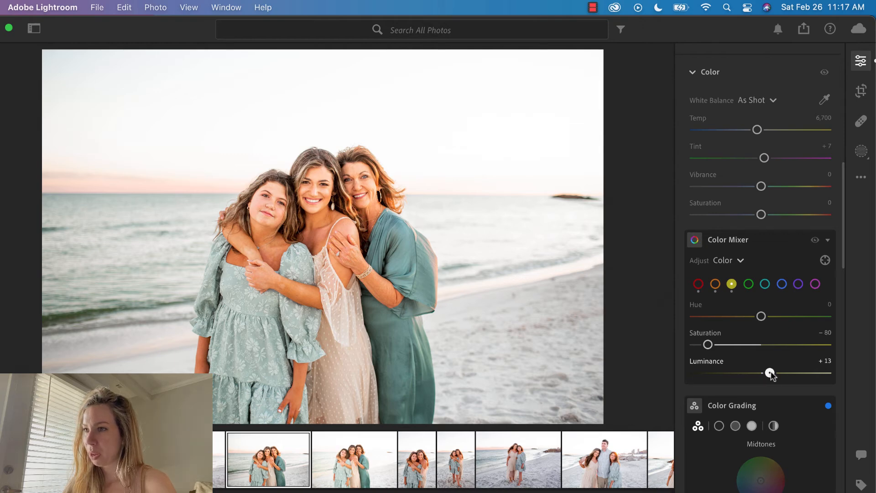
pyautogui.moveTo(772, 374); pyautogui.dragTo(791, 376)
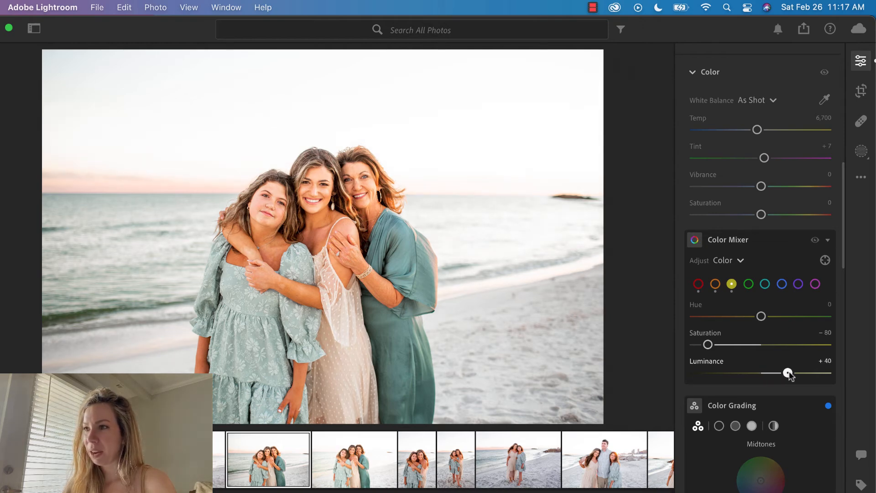
# In the Color Mixer, set the greens to hue +78, saturation -42 and luminance +34.
pyautogui.click(751, 285)
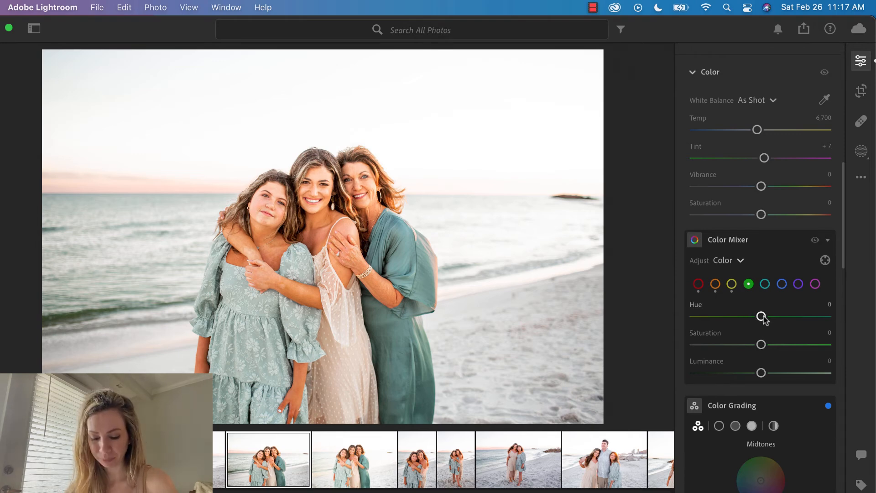
pyautogui.moveTo(771, 315); pyautogui.dragTo(814, 324)
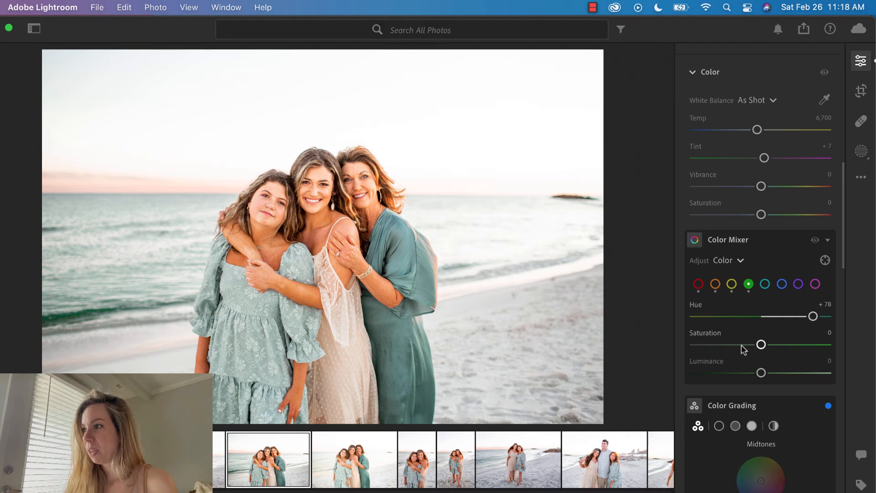
pyautogui.click(742, 346)
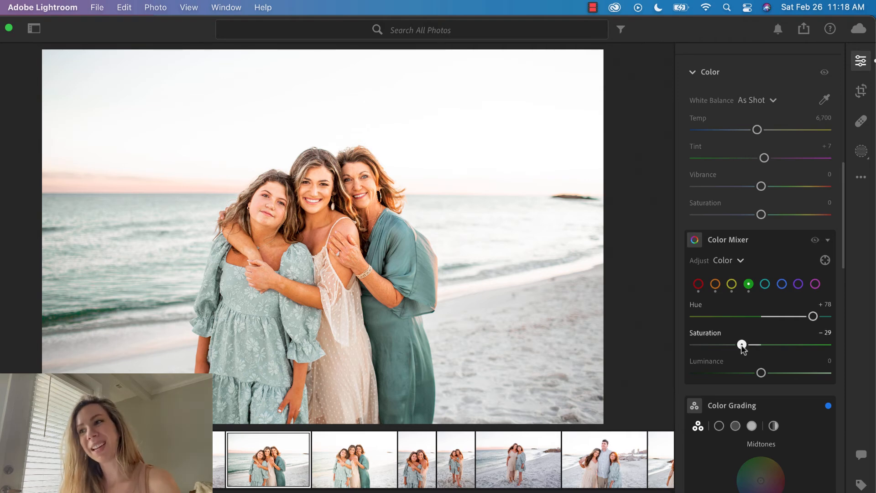
pyautogui.moveTo(743, 348); pyautogui.dragTo(787, 373)
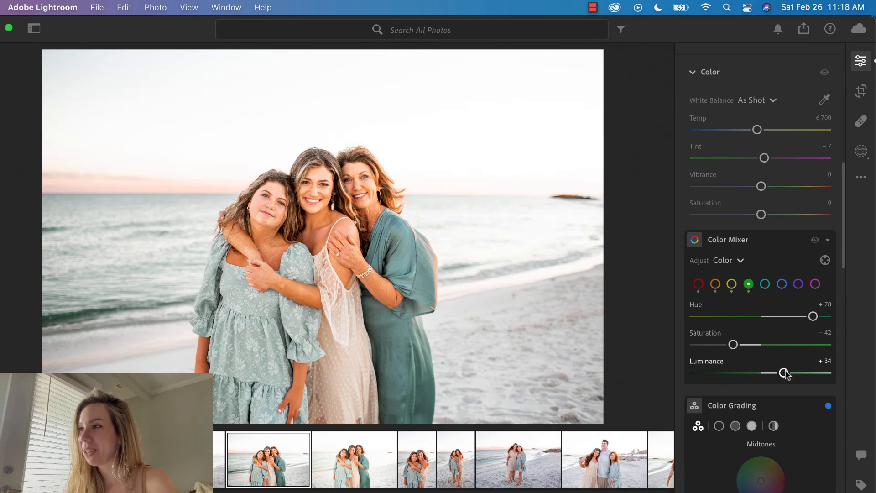
# Compare the photo with and without the Color Mixer adjustments, leaving the adjustments switched on.
pyautogui.click(815, 242)
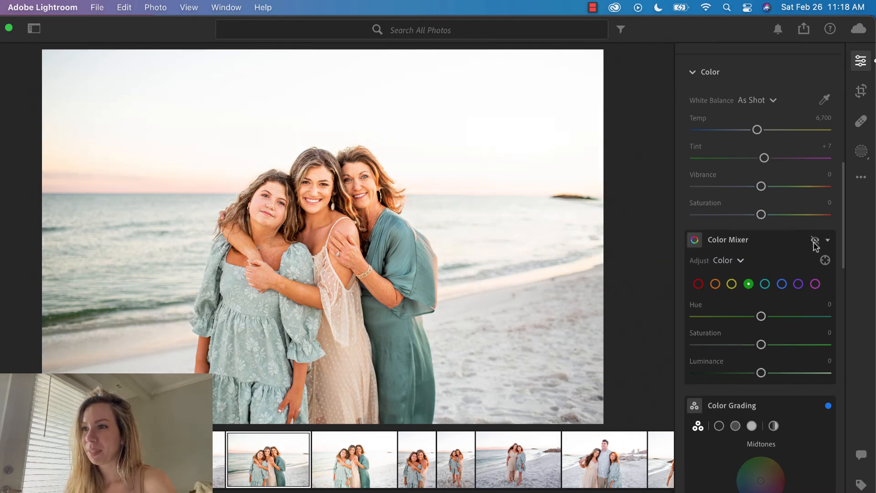
pyautogui.click(815, 242)
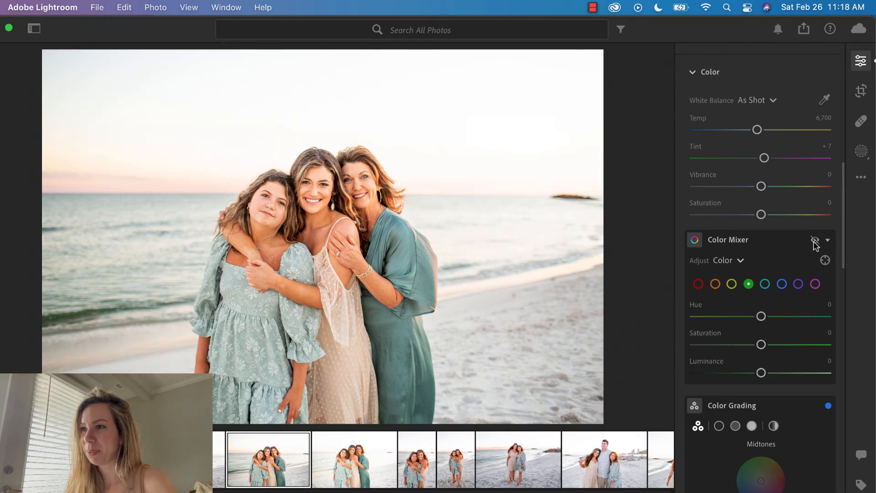
pyautogui.click(815, 242)
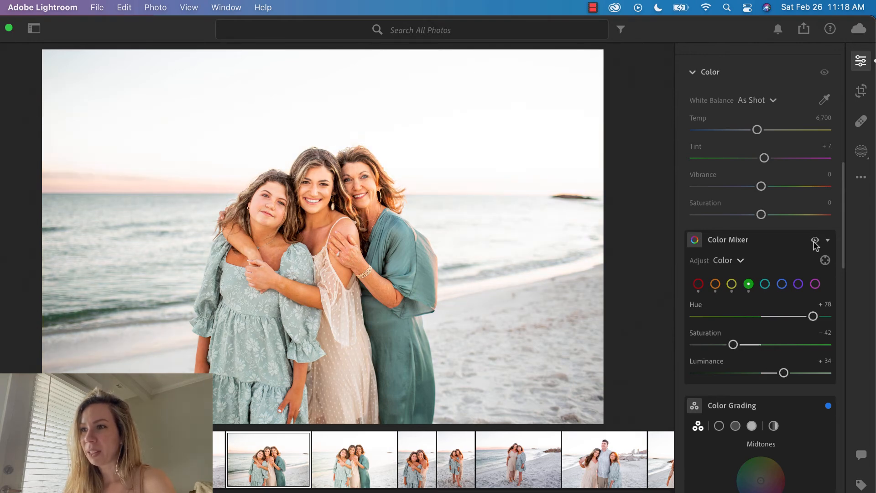
pyautogui.click(816, 242)
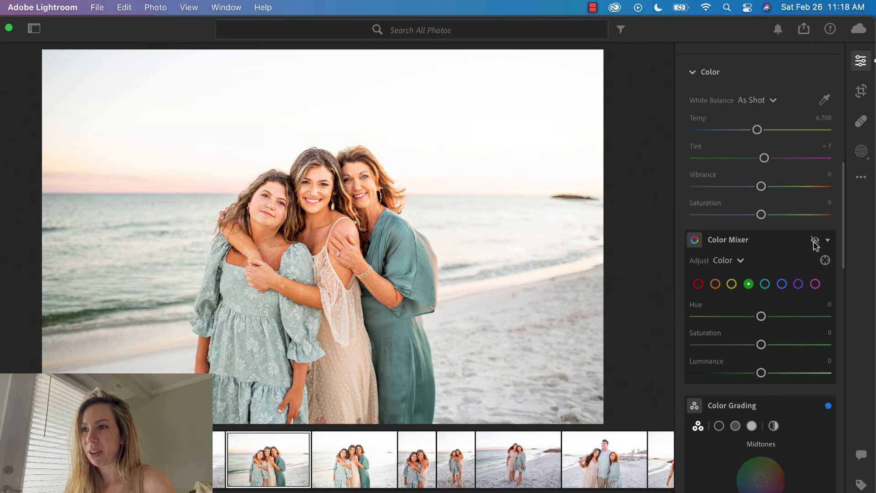
pyautogui.click(815, 242)
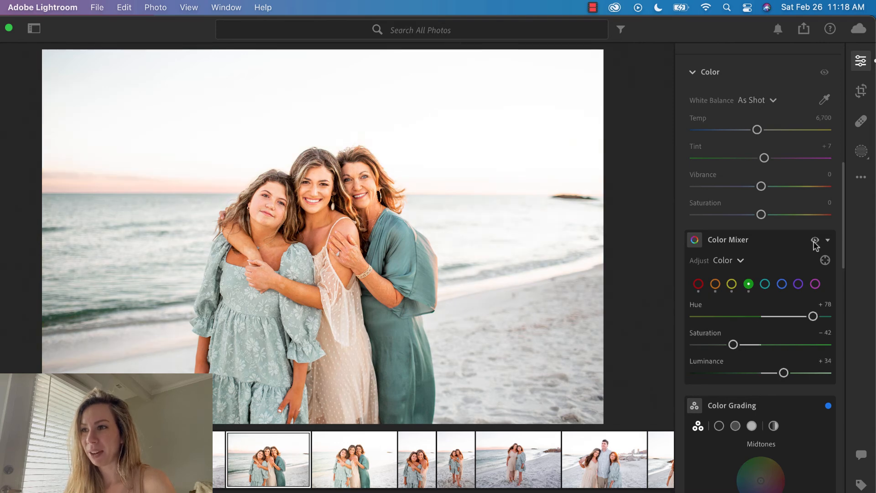
pyautogui.click(815, 242)
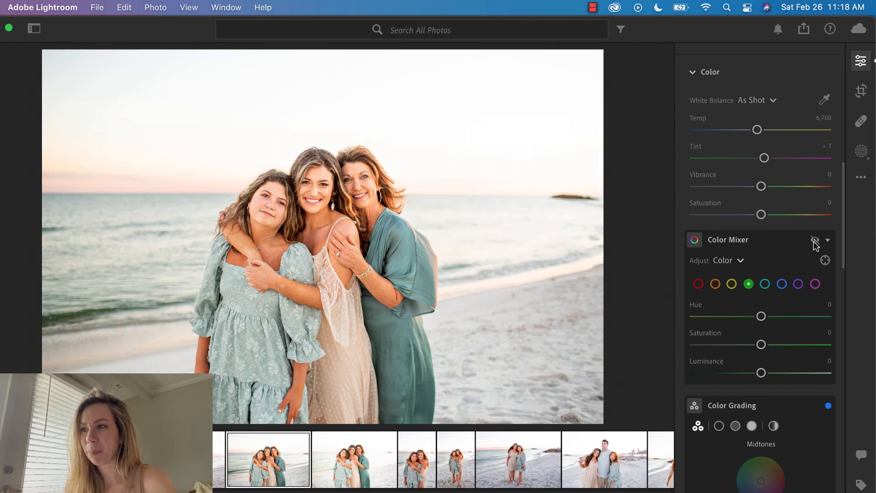
pyautogui.click(815, 242)
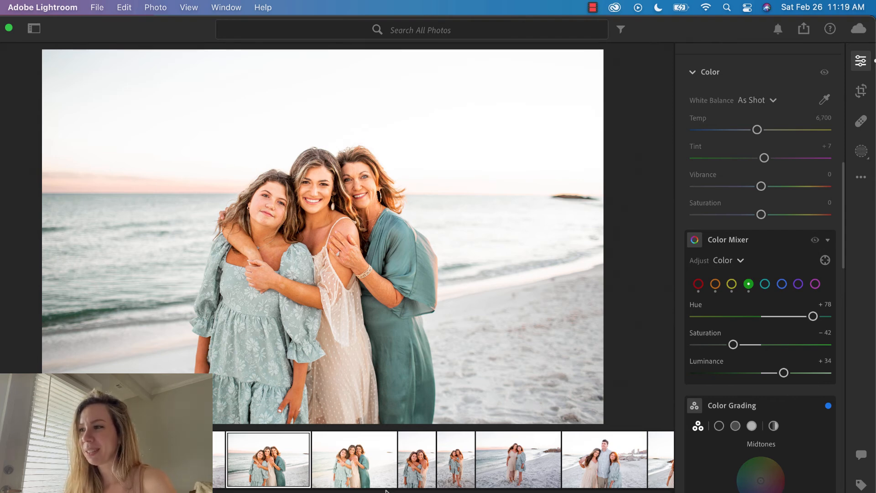
# Enable lens corrections and chromatic aberration removal for the photo.
pyautogui.scroll(-6, 752, 336)
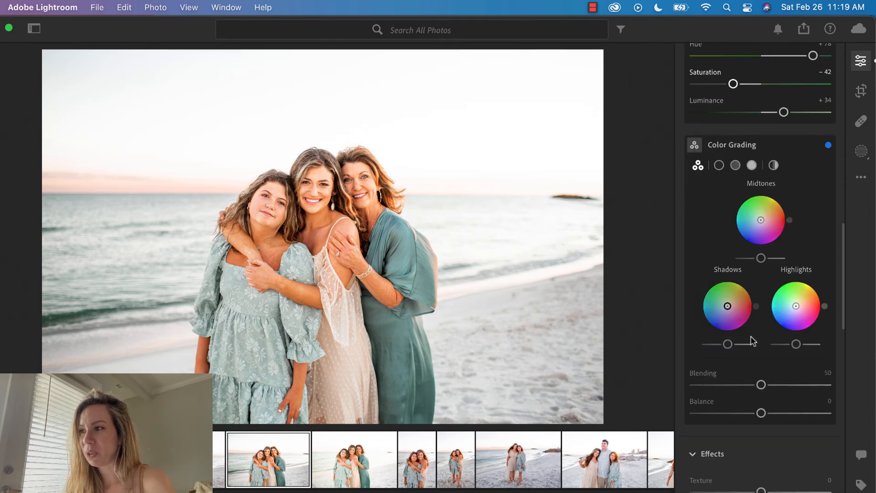
pyautogui.scroll(-10, 751, 337)
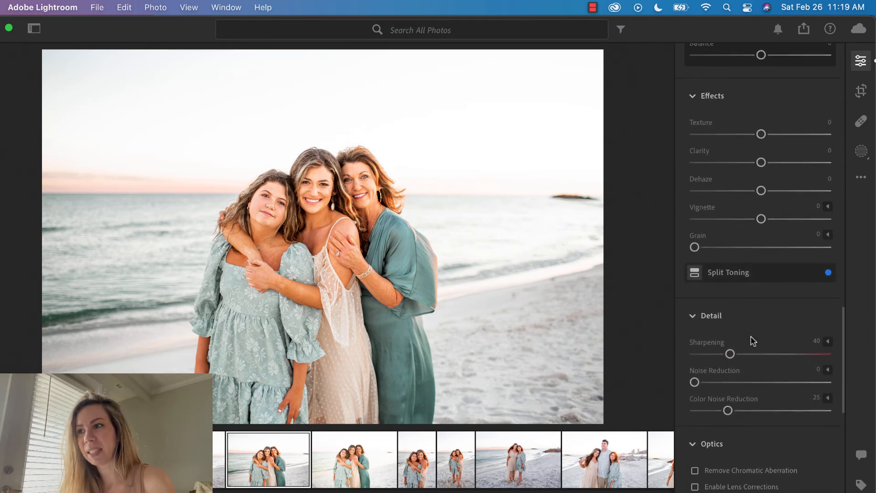
pyautogui.scroll(-2, 752, 336)
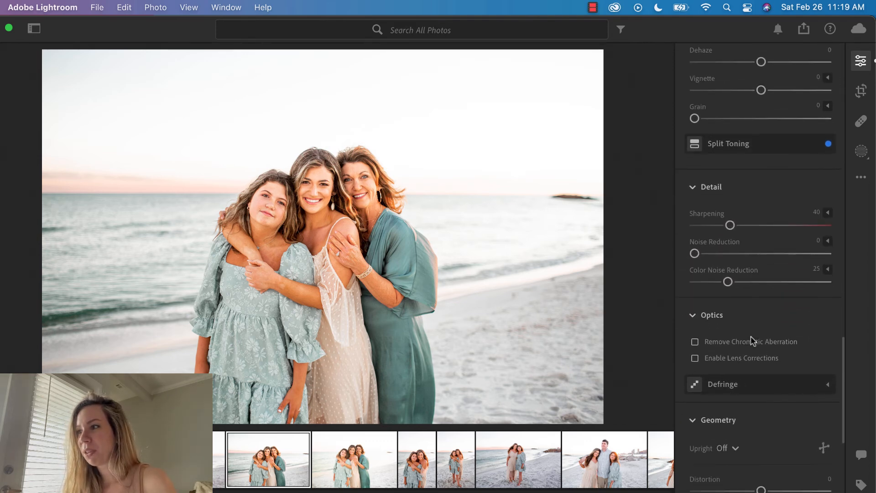
pyautogui.click(696, 358)
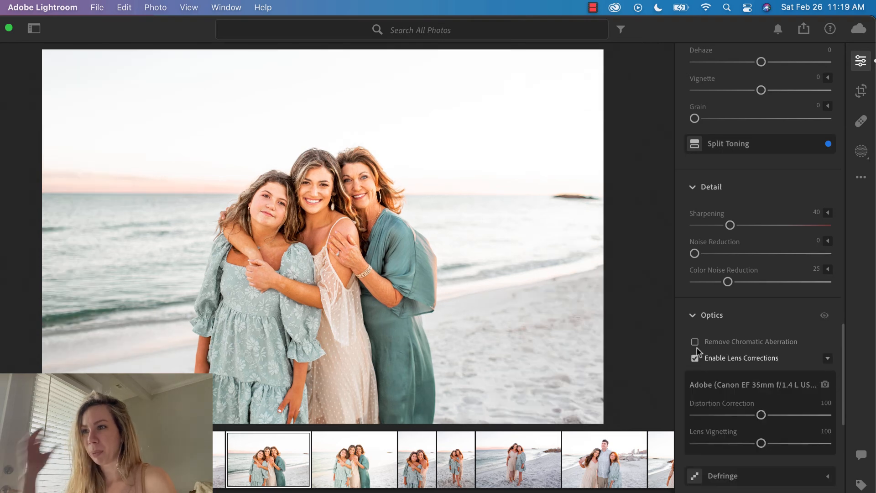
pyautogui.click(696, 342)
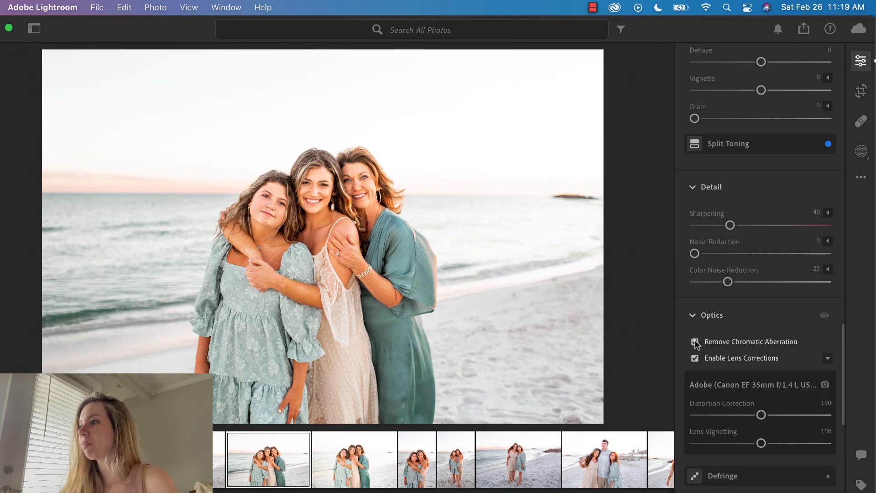
# Set the photo's noise reduction to 30 in the detail adjustments.
pyautogui.scroll(1, 709, 347)
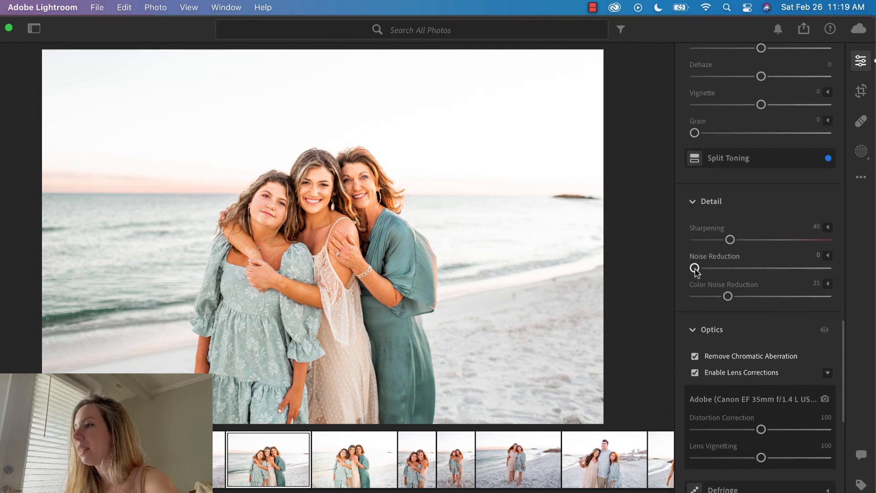
pyautogui.moveTo(694, 269); pyautogui.dragTo(736, 270)
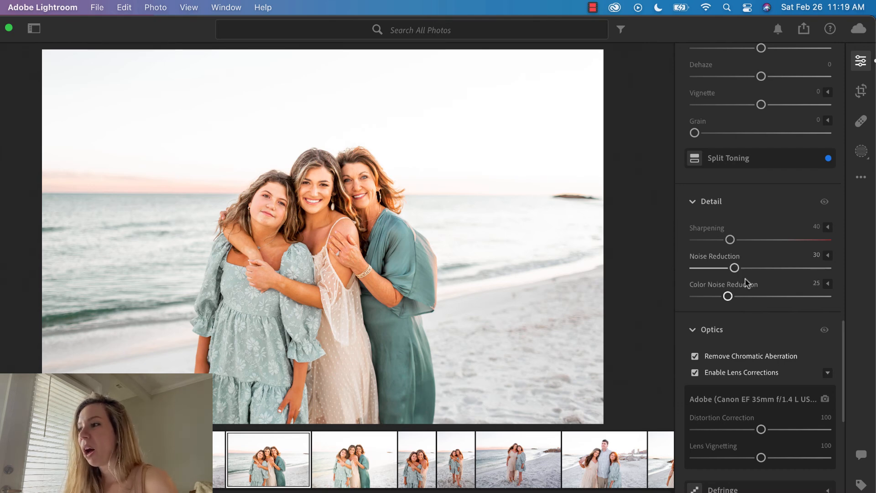
pyautogui.moveTo(747, 283)
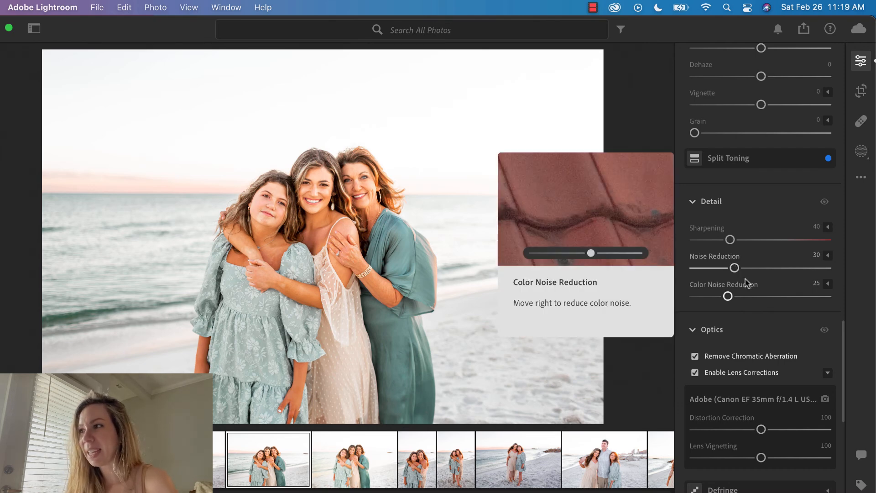
pyautogui.moveTo(724, 373)
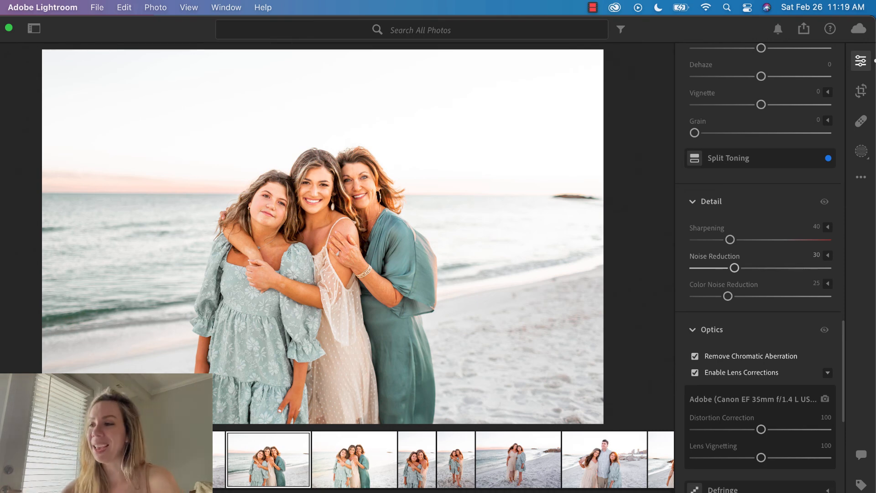
# Compare the fully edited portrait with its unedited original.
pyautogui.press('\\')
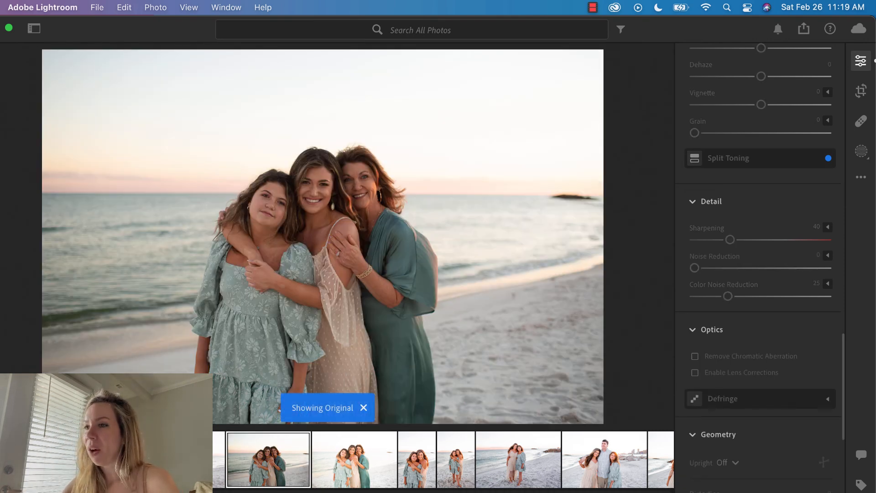
pyautogui.press('\\')
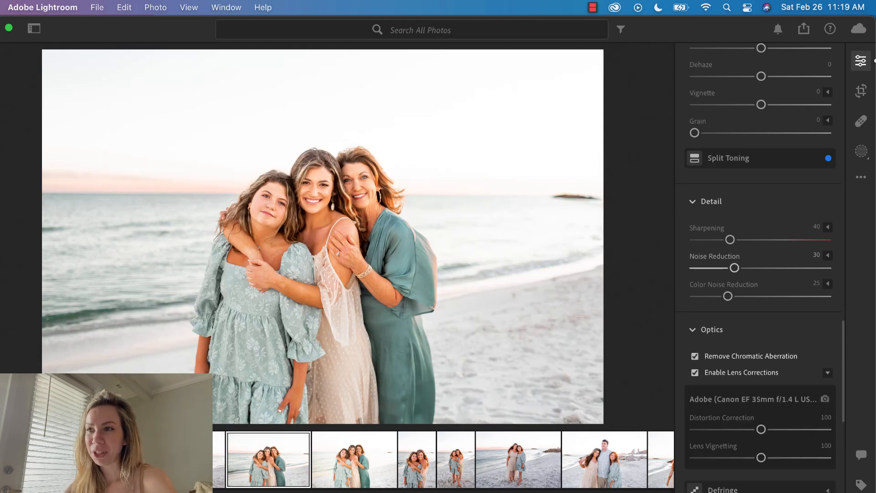
pyautogui.press('\\')
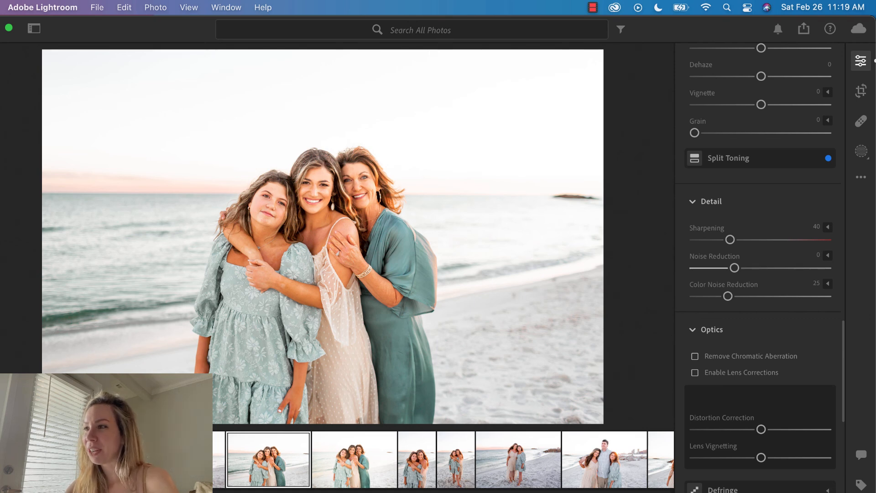
# Examine the light settings of the neighbouring portrait brightened mainly with exposure, and return to the fully edited portrait to compare.
pyautogui.click(370, 446)
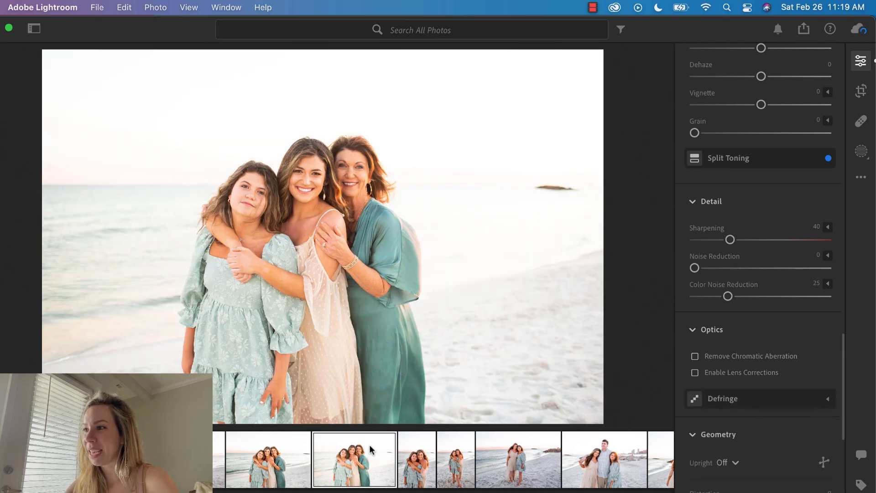
pyautogui.scroll(10, 791, 138)
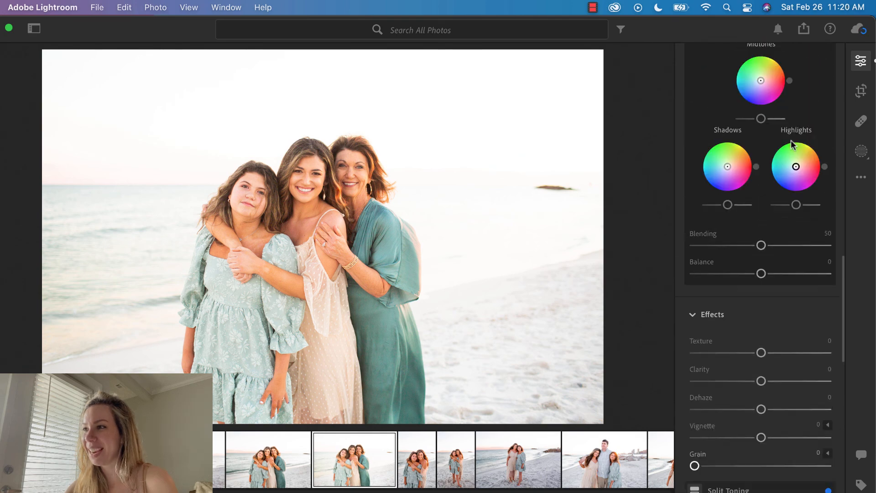
pyautogui.scroll(10, 791, 139)
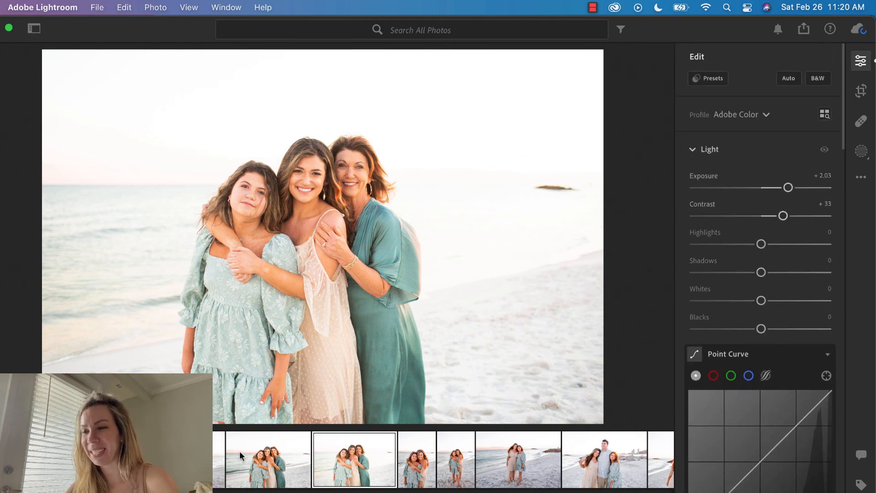
pyautogui.click(280, 449)
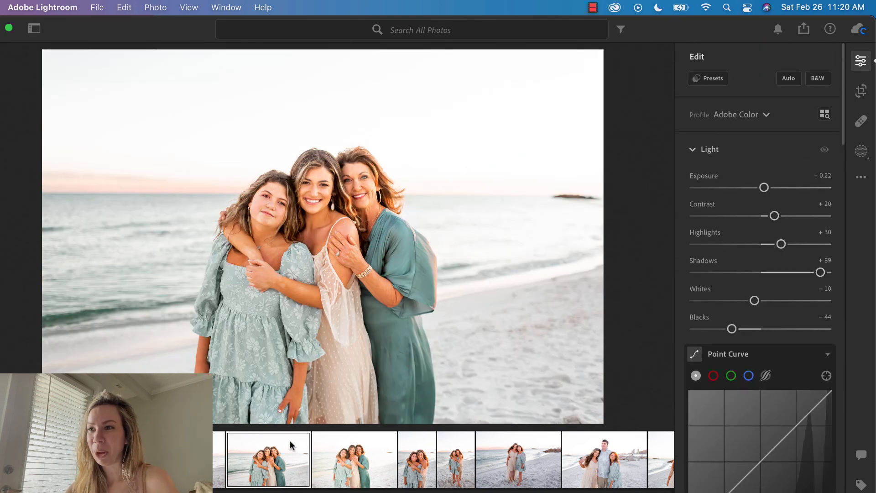